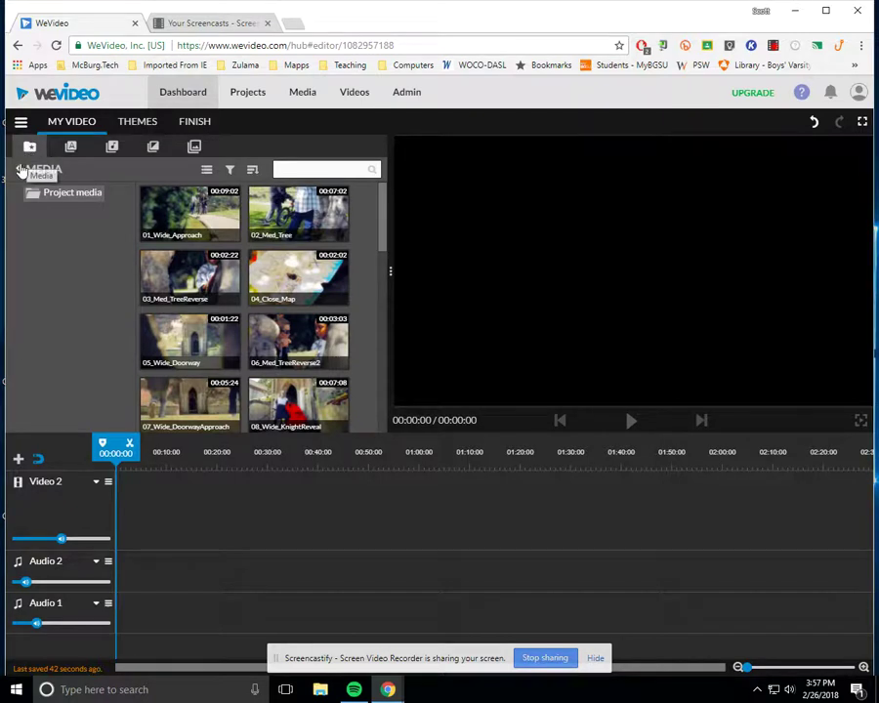
- Switch the media library from thumbnails to a named list showing clip durations
left_click(19, 169)
left_click(20, 169)
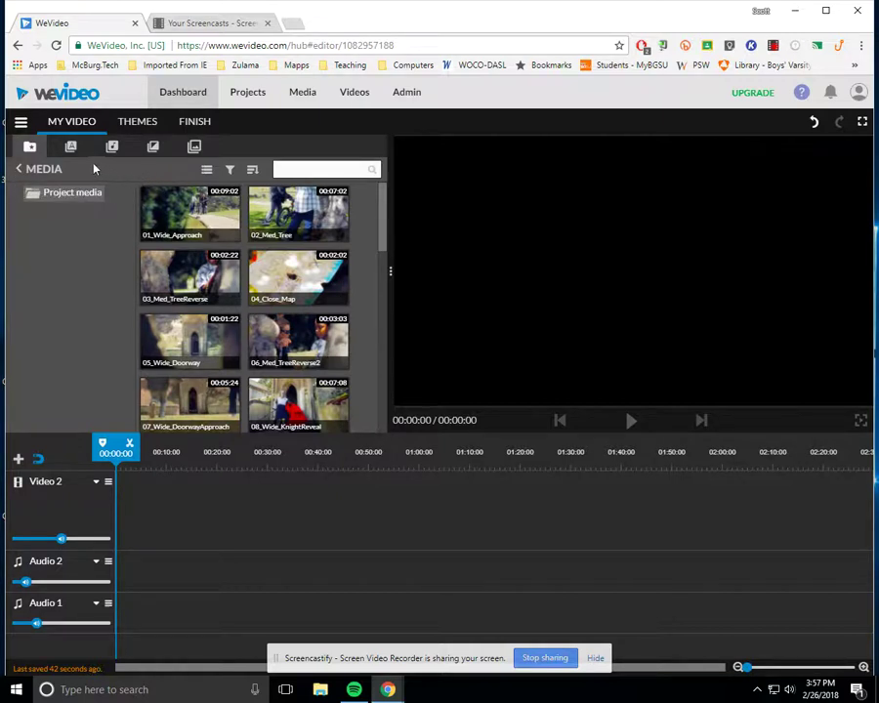
left_click(253, 172)
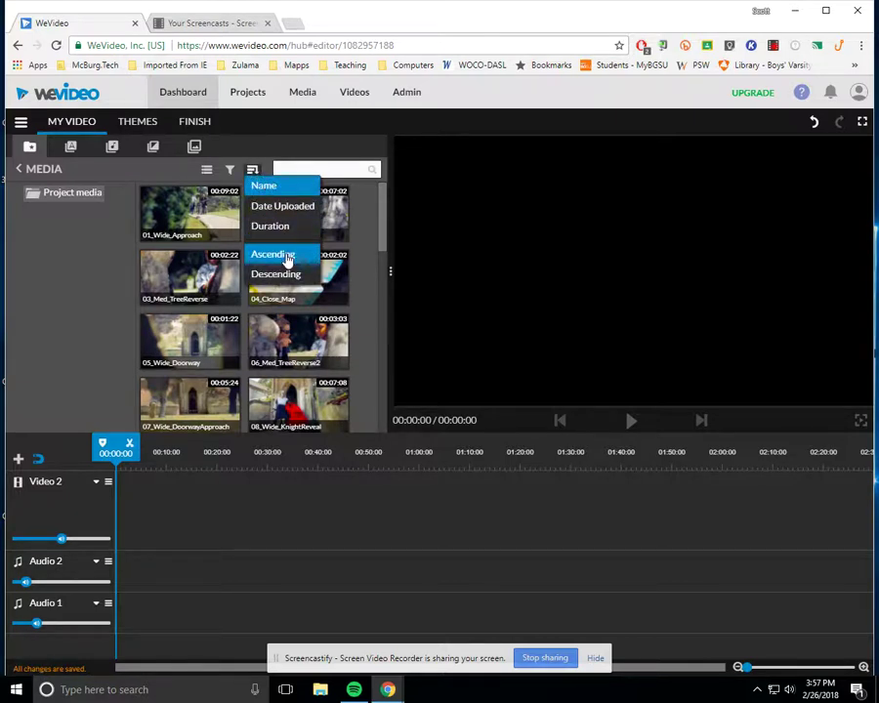
left_click(80, 180)
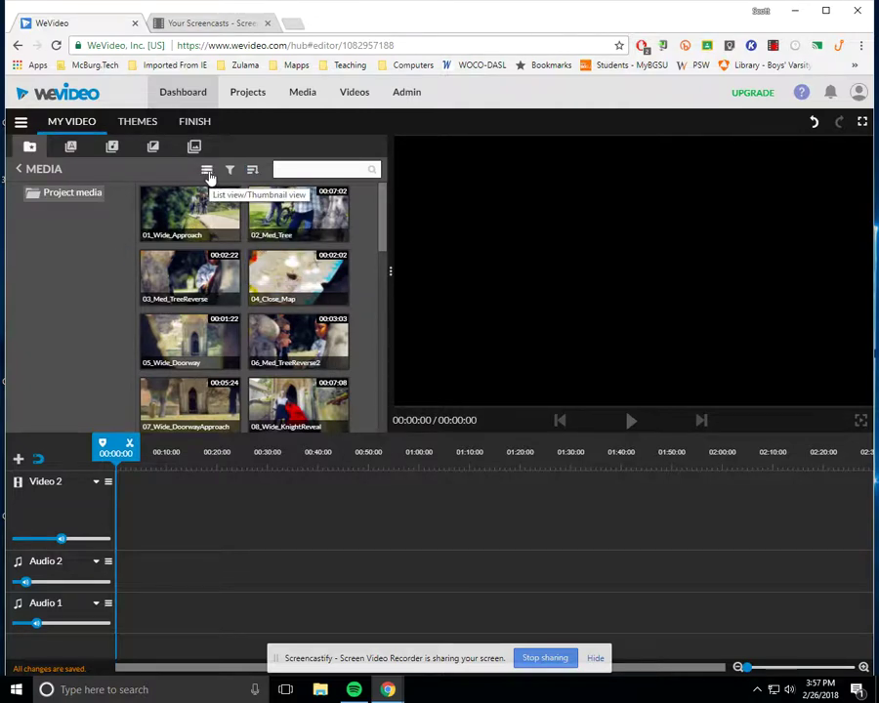
left_click(207, 172)
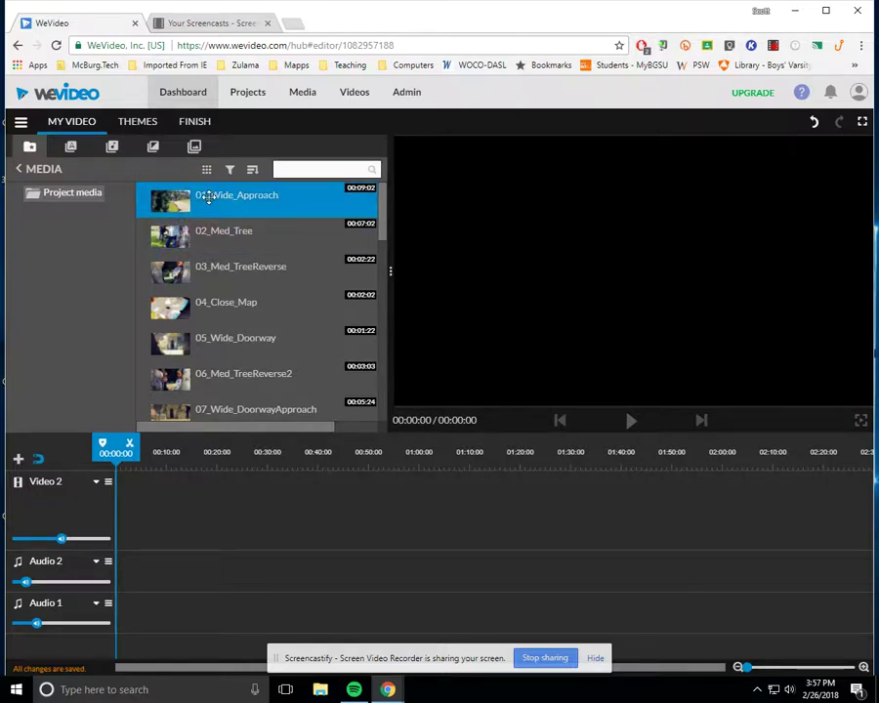
- Place 01_Wide_Approach, 02_Med_Tree and 03_Med_TreeReverse in order on Video 2, then rewind to the start
left_click_drag(208, 197, 130, 524)
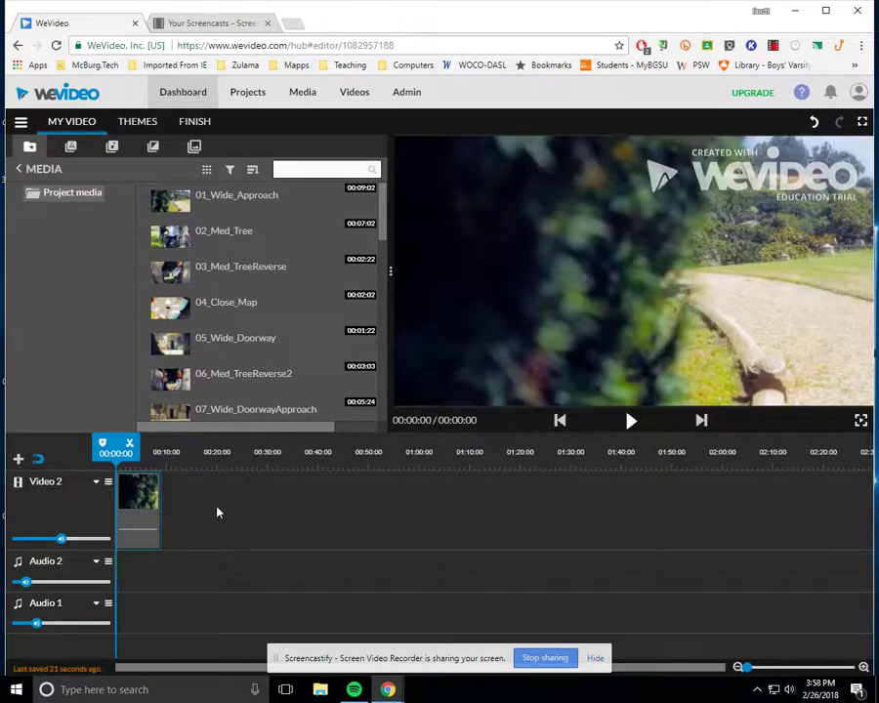
left_click_drag(221, 227, 173, 492)
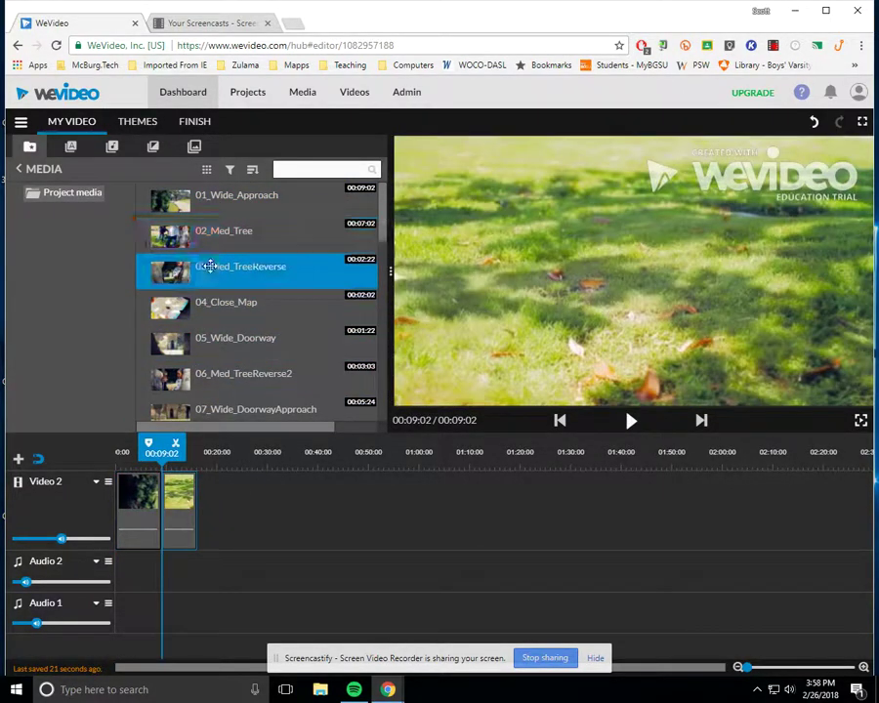
left_click_drag(209, 265, 219, 495)
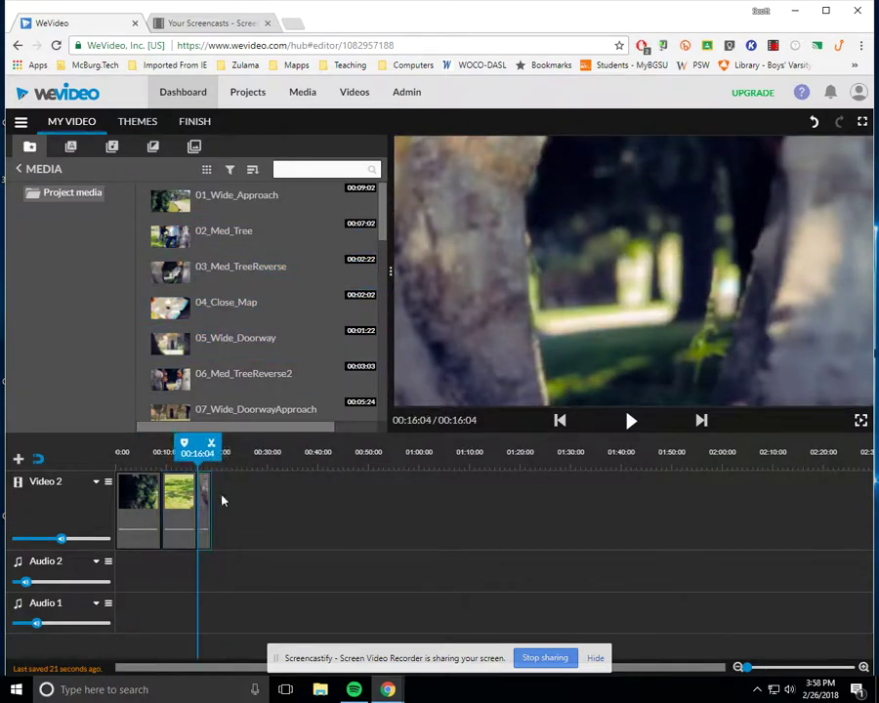
left_click(562, 418)
left_click(629, 421)
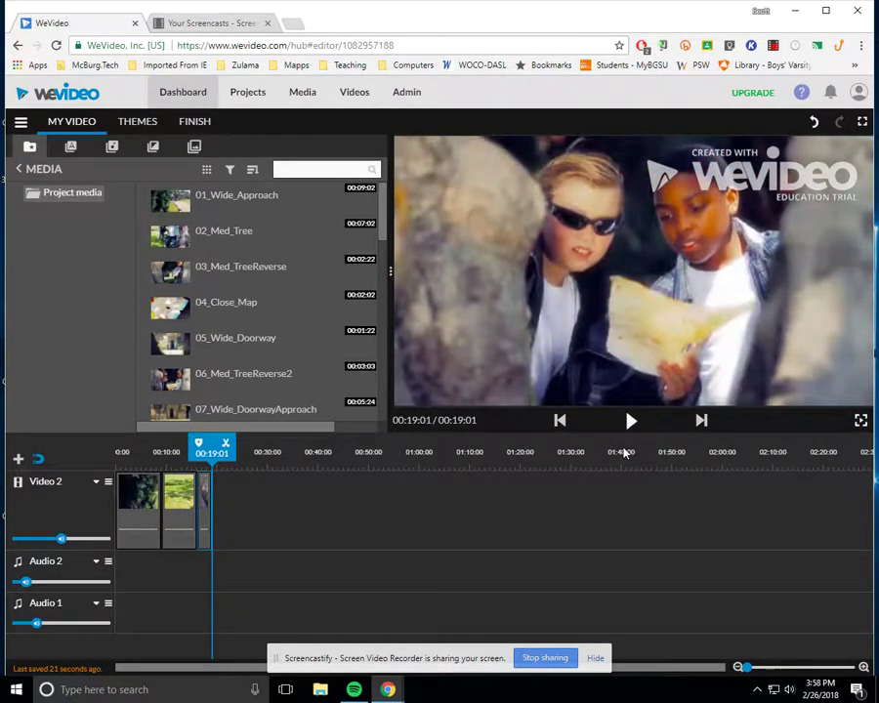
left_click_drag(198, 444, 173, 445)
left_click(630, 422)
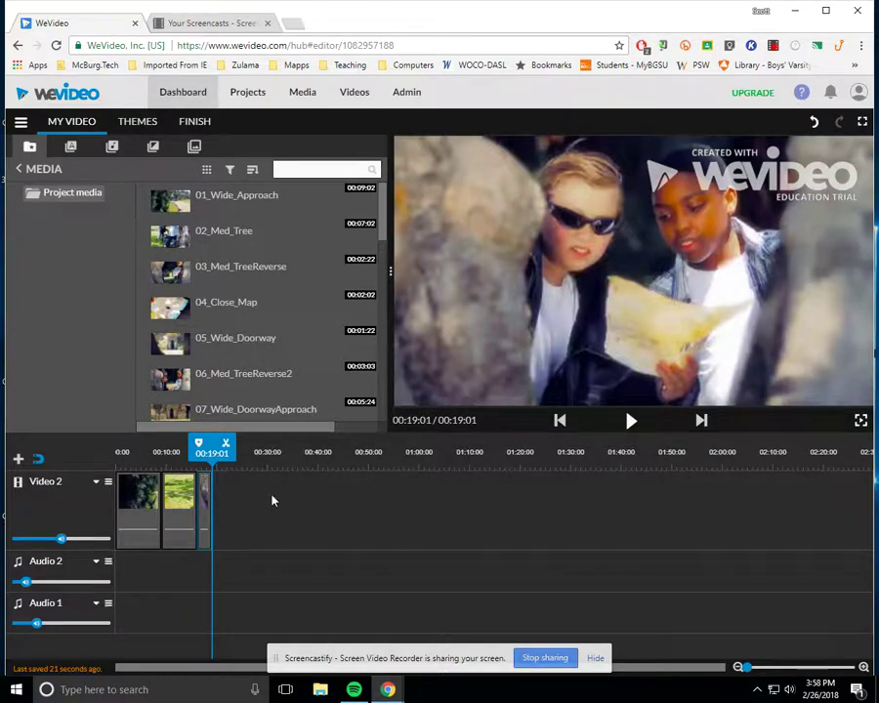
left_click(202, 503)
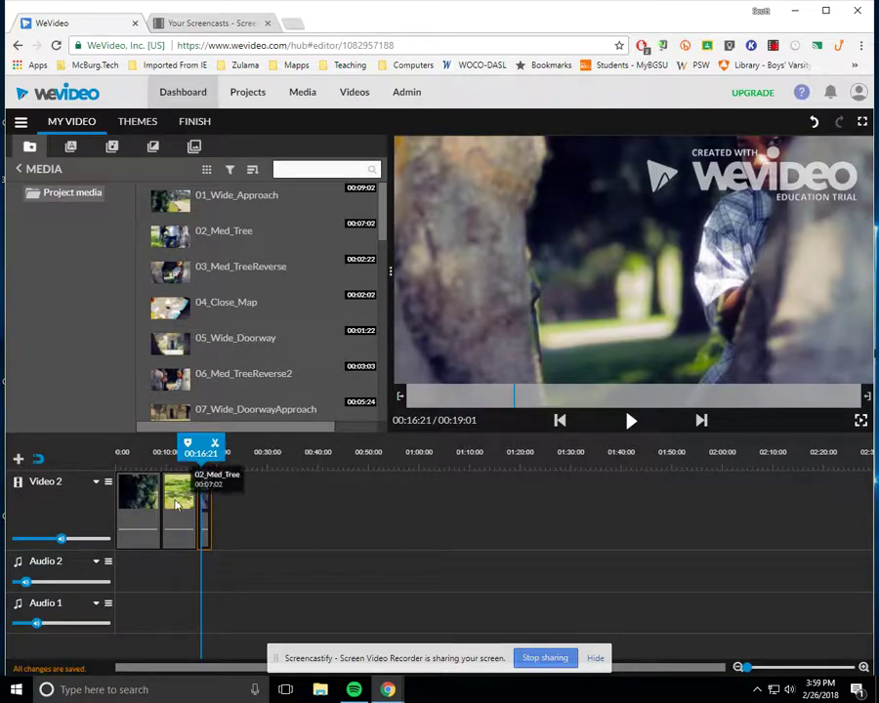
left_click(180, 533)
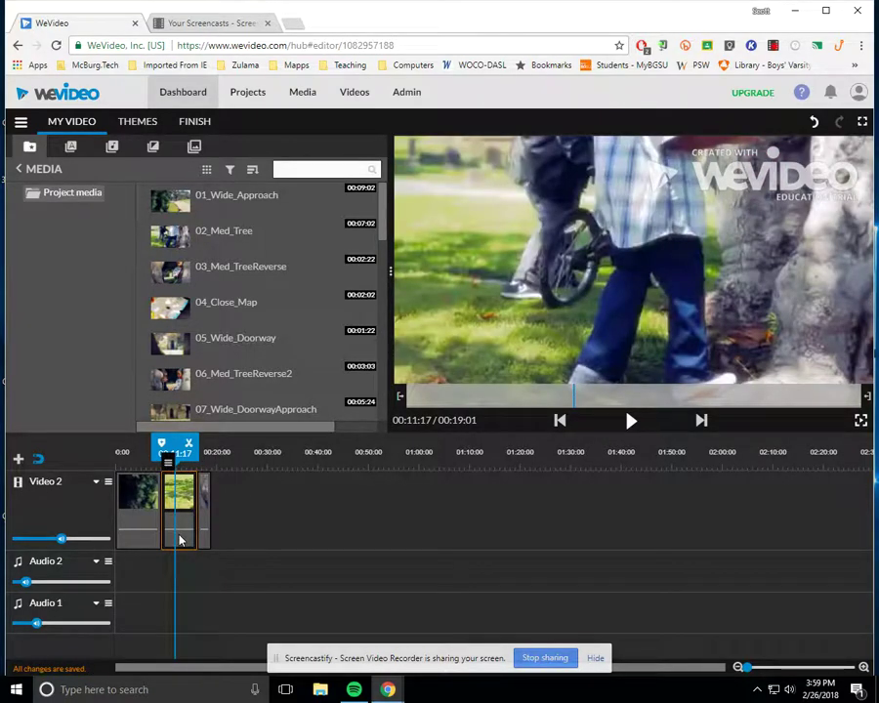
key("Delete")
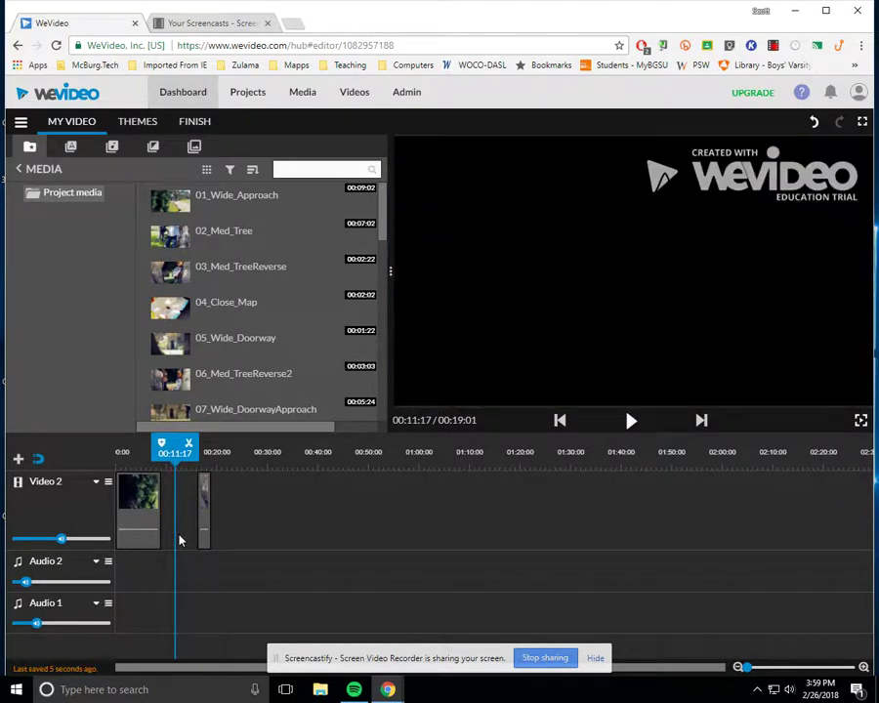
left_click(198, 232)
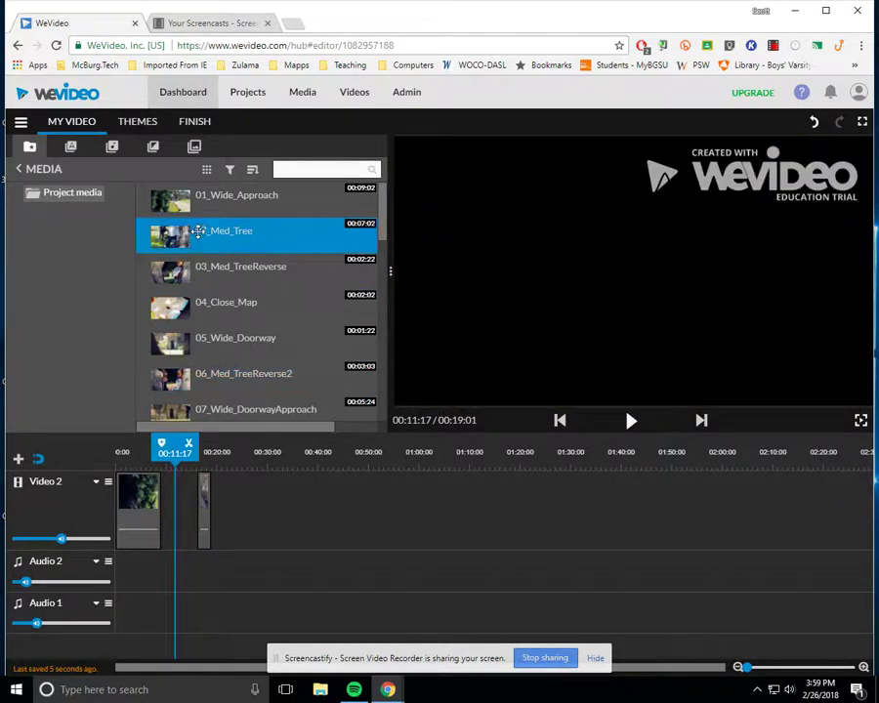
left_click_drag(193, 228, 178, 498)
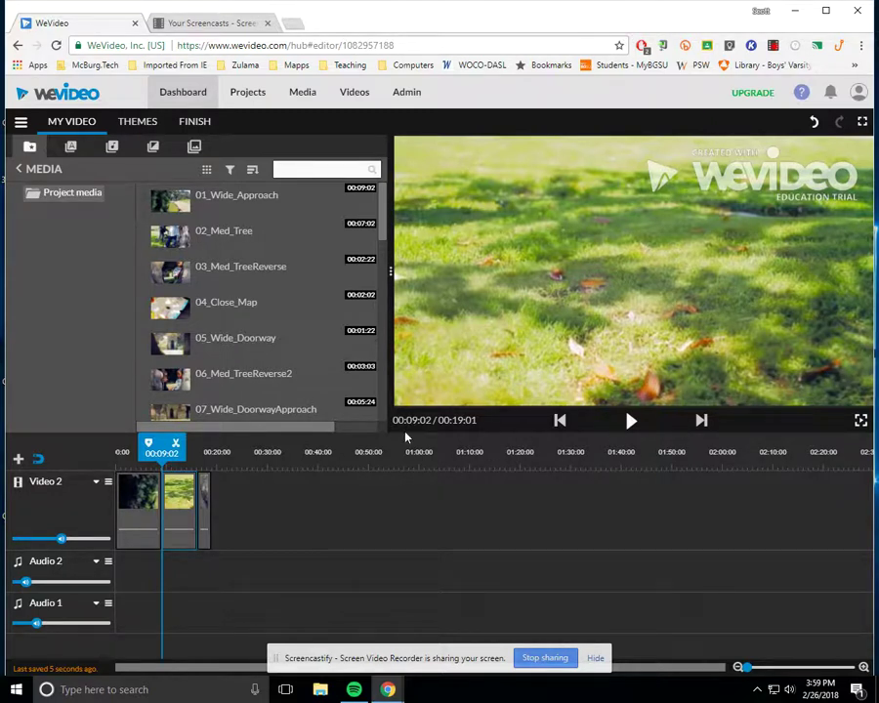
- Select 03_Med_TreeReverse and zoom the timeline in so the clips appear wider
left_click(207, 507)
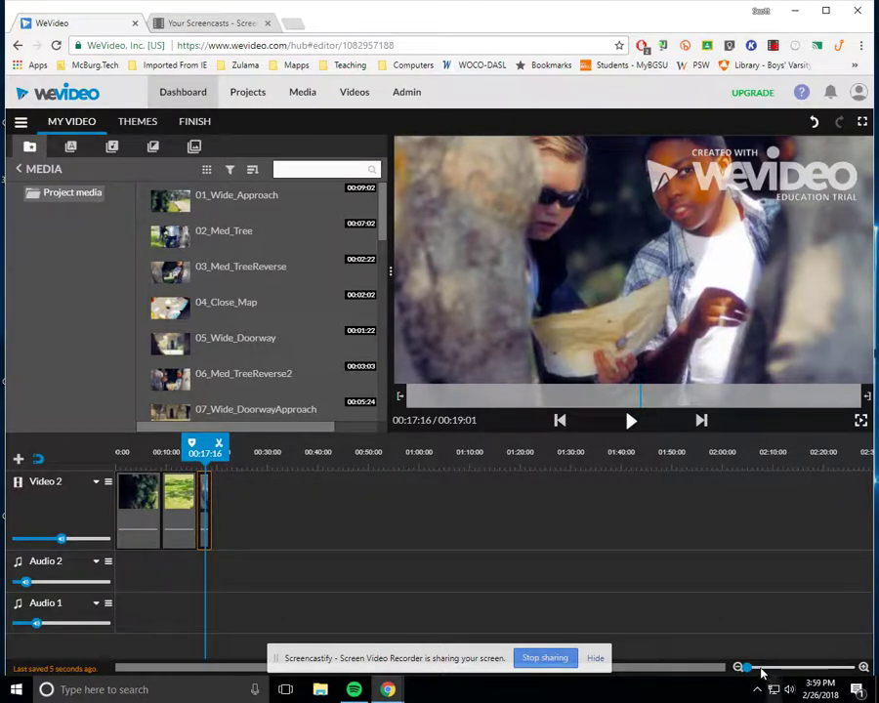
left_click_drag(745, 667, 753, 667)
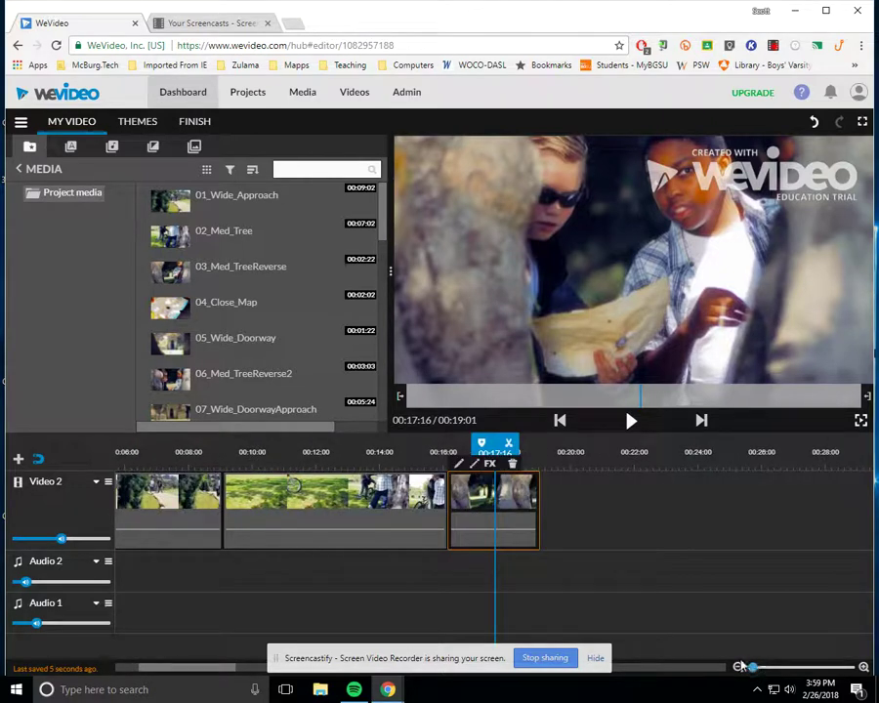
- Flip the 03_Med_TreeReverse clip horizontally in the clip editor and return to the timeline
left_click(461, 466)
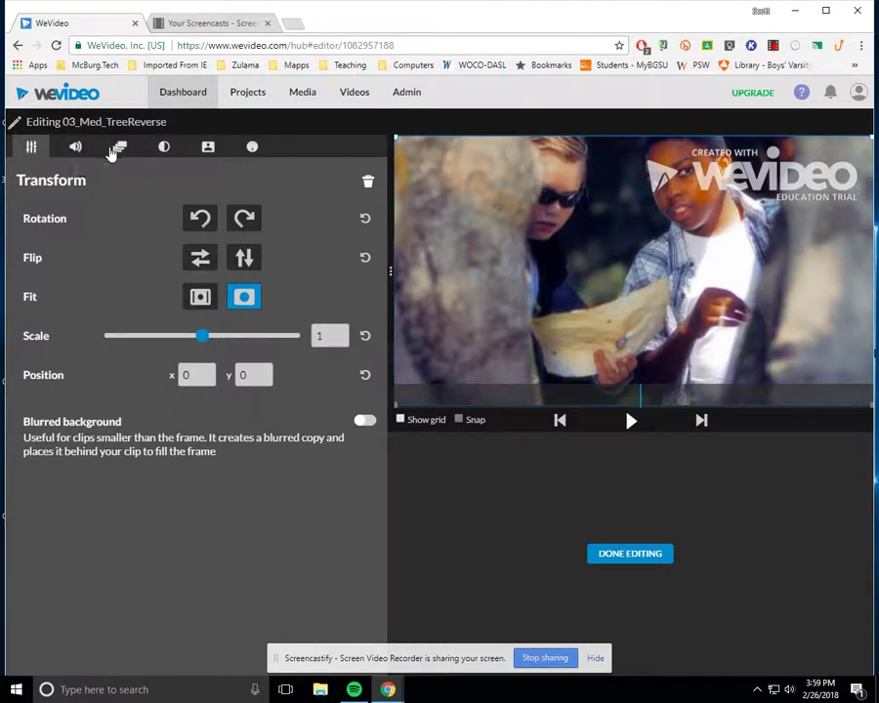
left_click(200, 258)
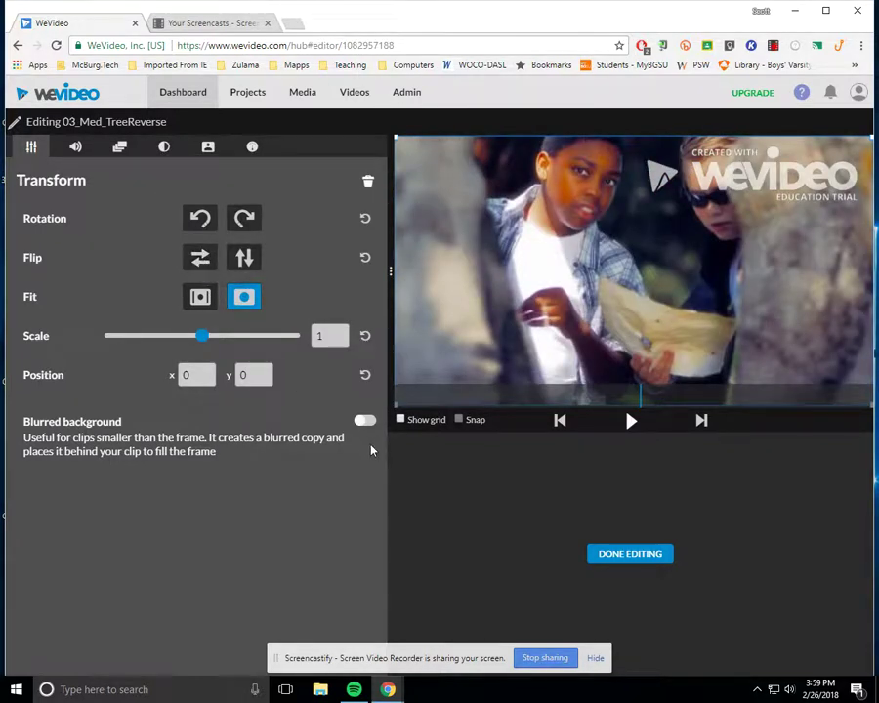
left_click(631, 553)
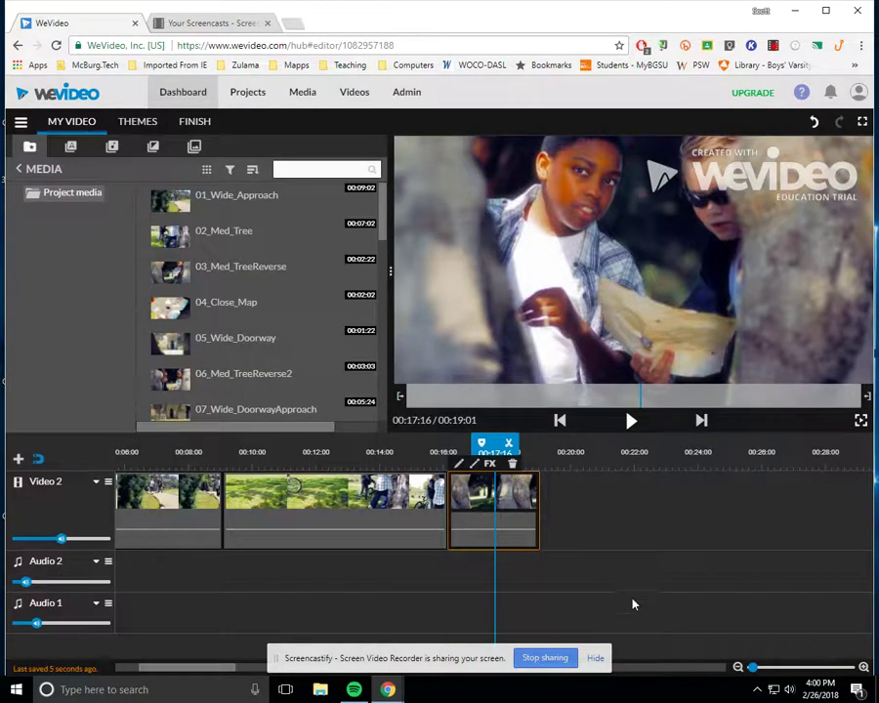
- Split 02_Med_Tree at 00:13:22 and delete its trailing piece
left_click(388, 508)
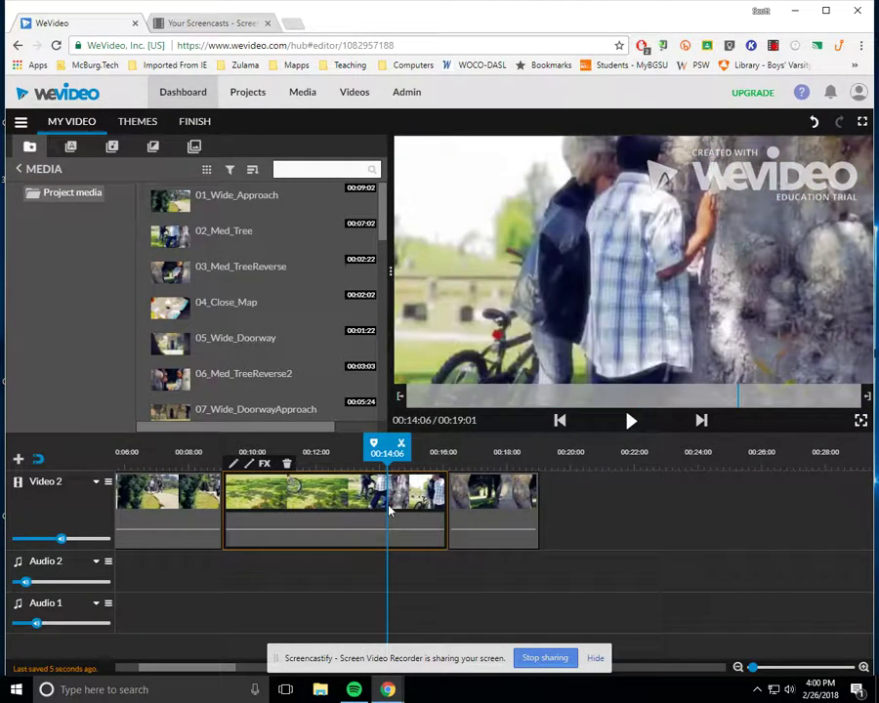
left_click_drag(387, 447, 370, 446)
left_click(380, 473)
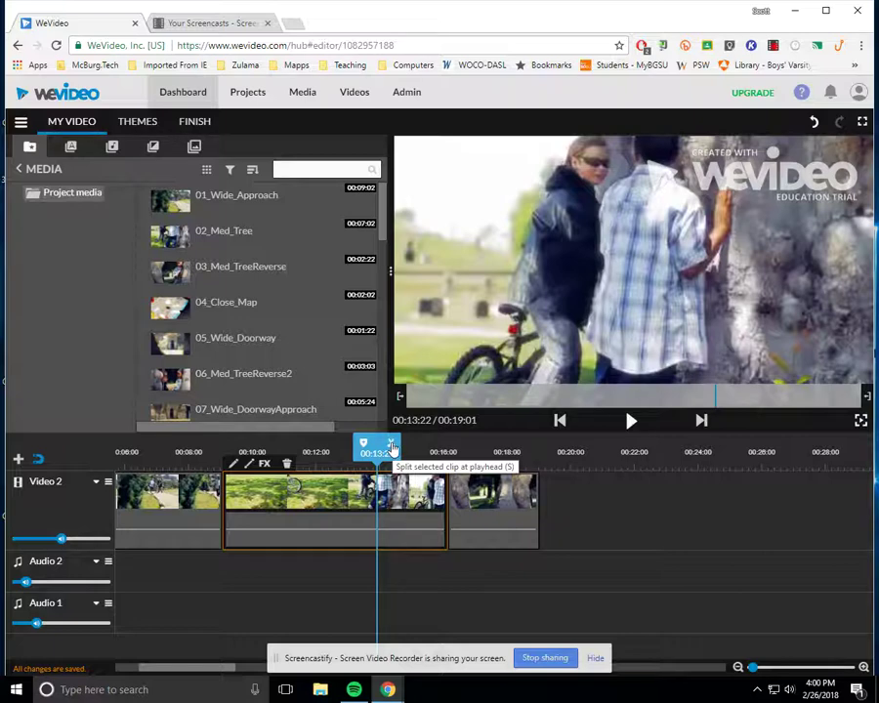
left_click(392, 447)
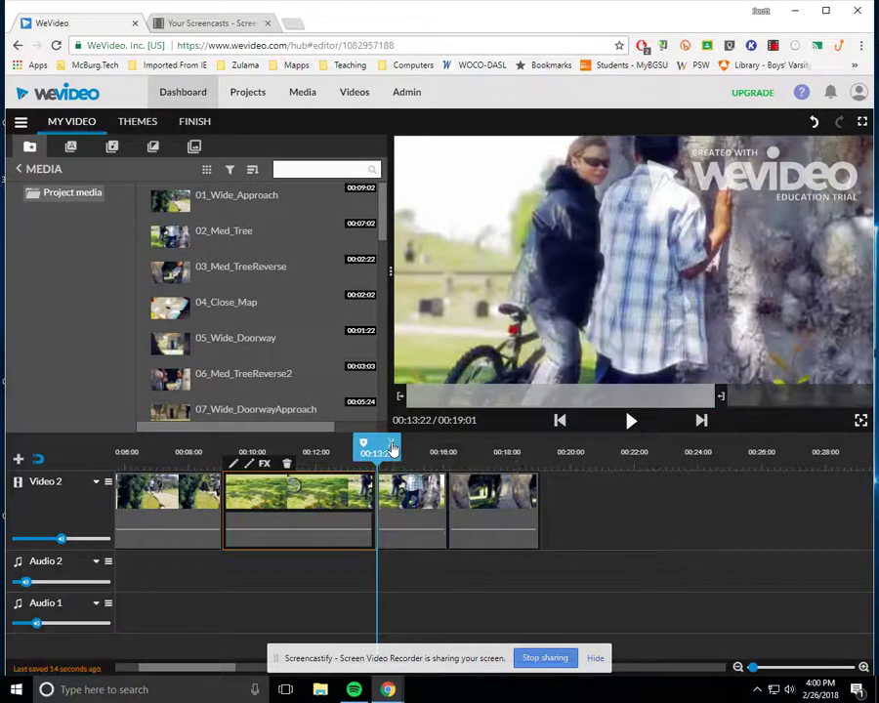
left_click(409, 526)
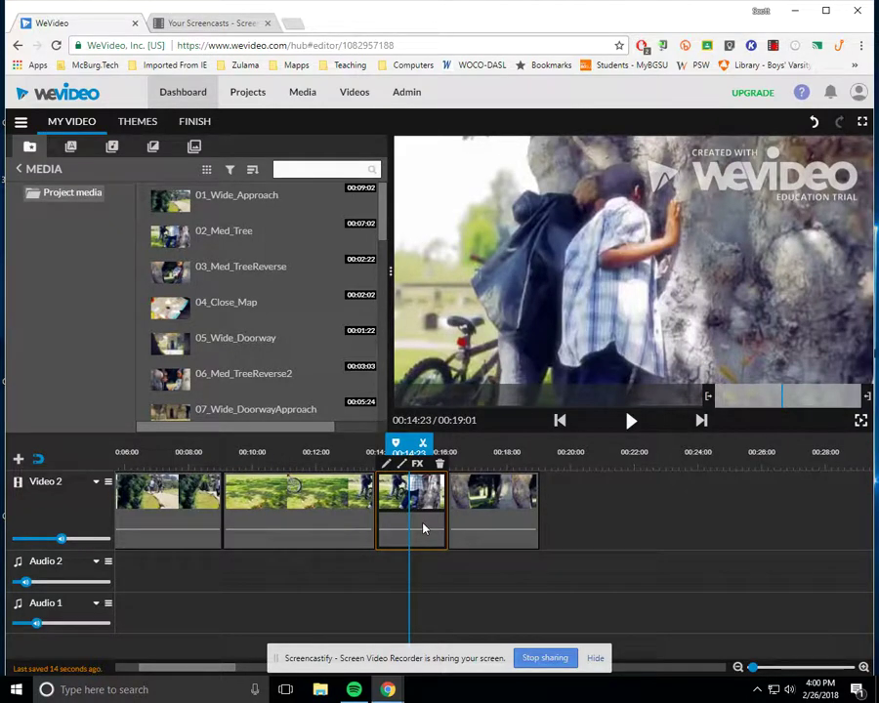
key("Delete")
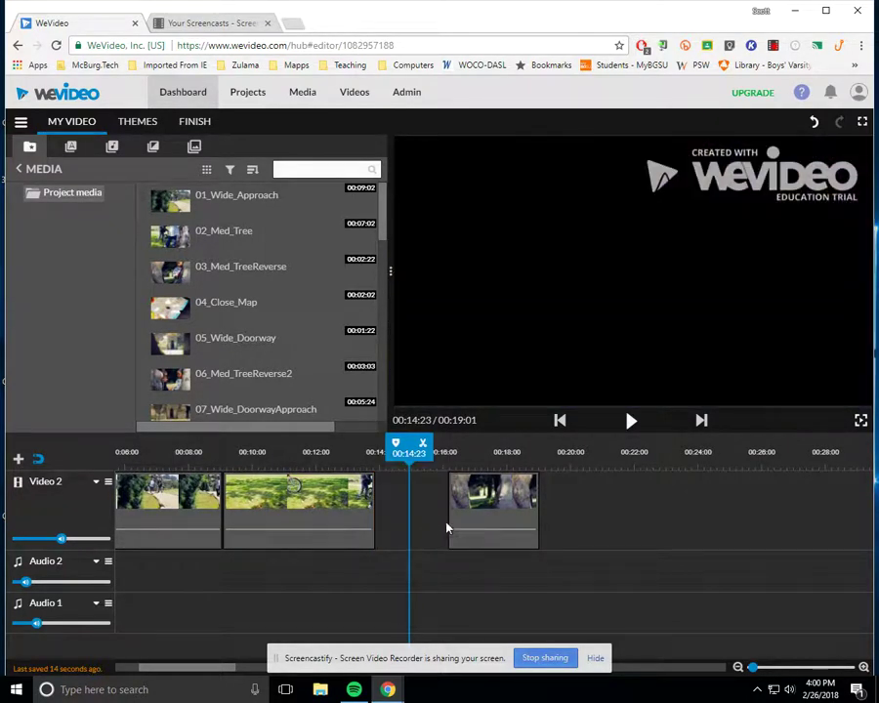
- Move 03_Med_TreeReverse left to close the gap and play back from 00:08:11
left_click_drag(481, 525, 418, 529)
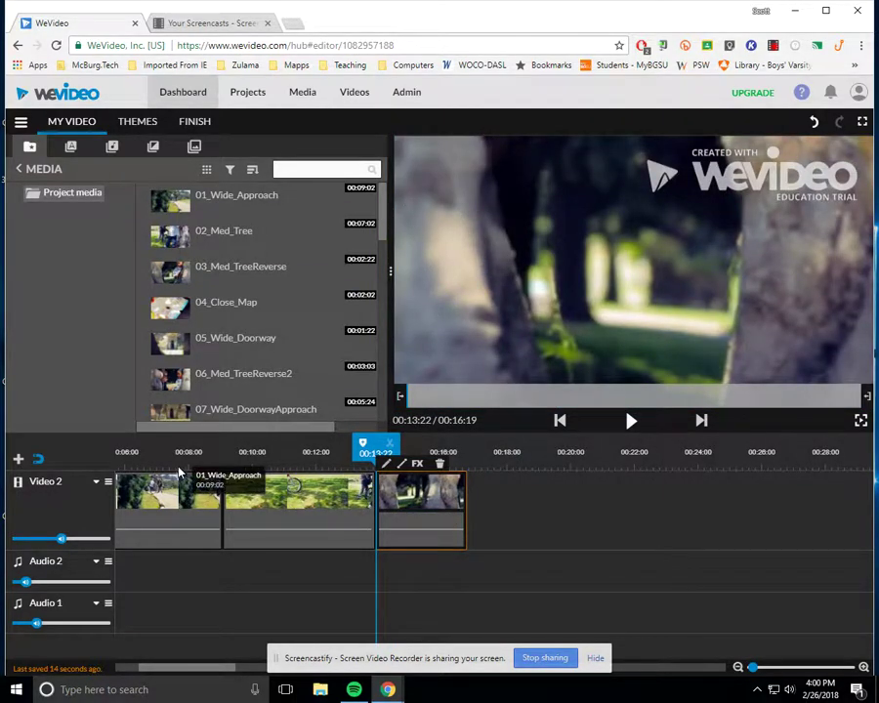
left_click(203, 449)
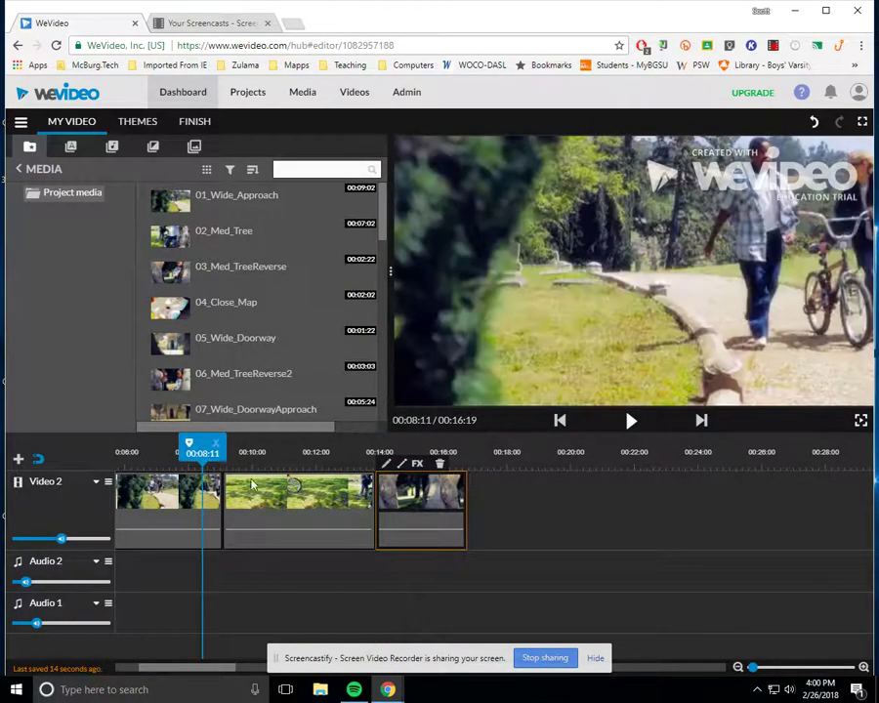
left_click(630, 422)
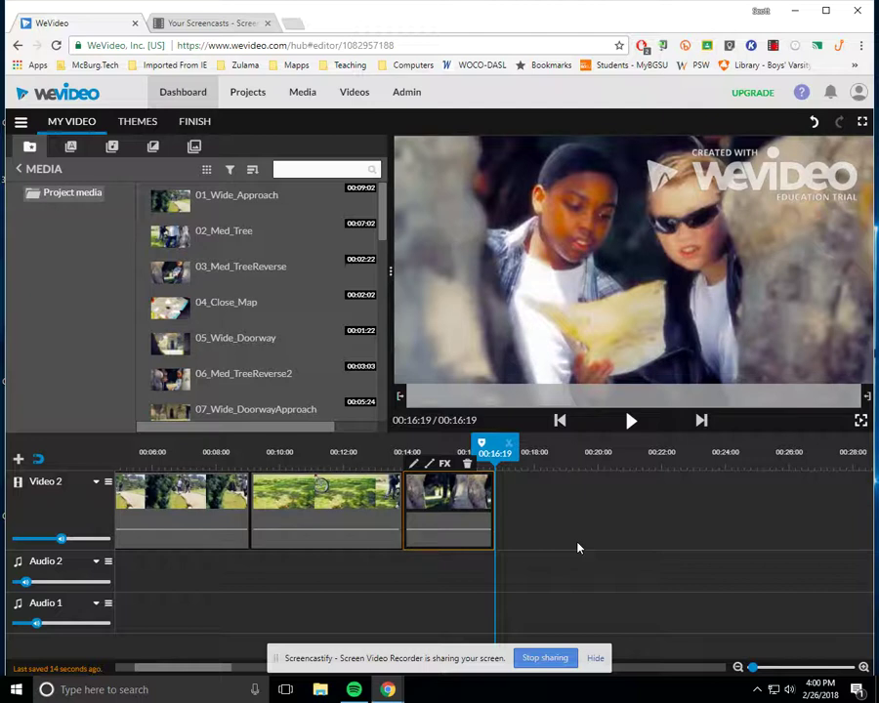
left_click(274, 410)
- Put the Nature 'Small waterfall' sound effect on the Audio 2 track
left_click(111, 146)
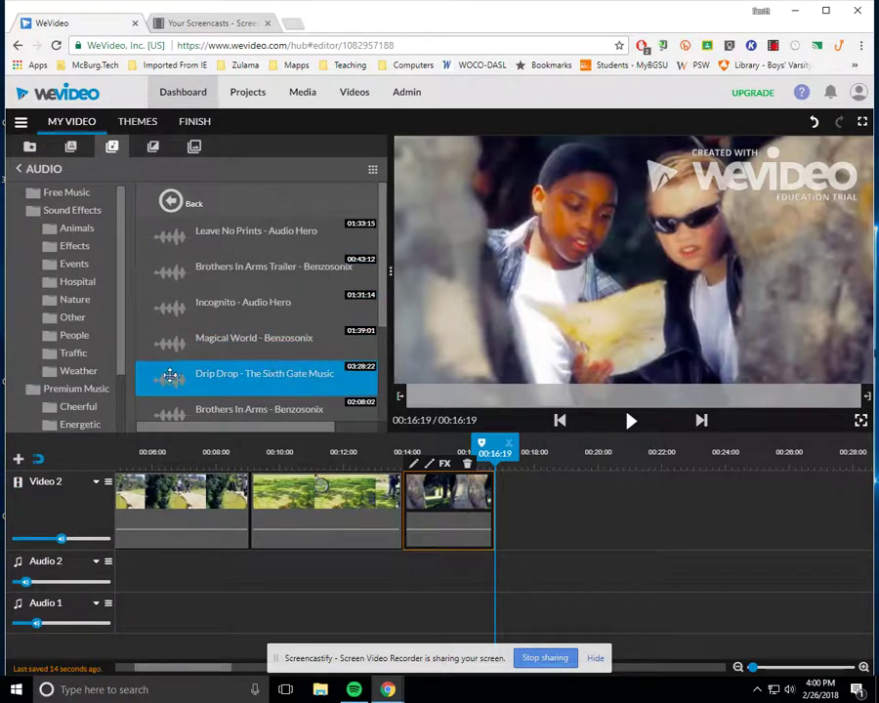
scroll(170, 376, "down", 1)
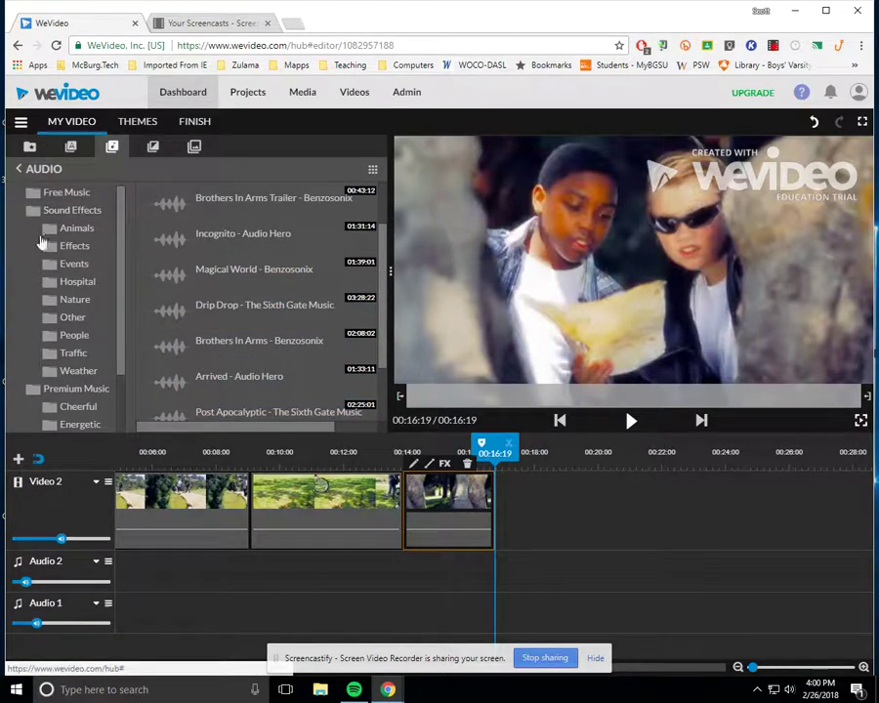
scroll(41, 242, "down", 2)
left_click(74, 230)
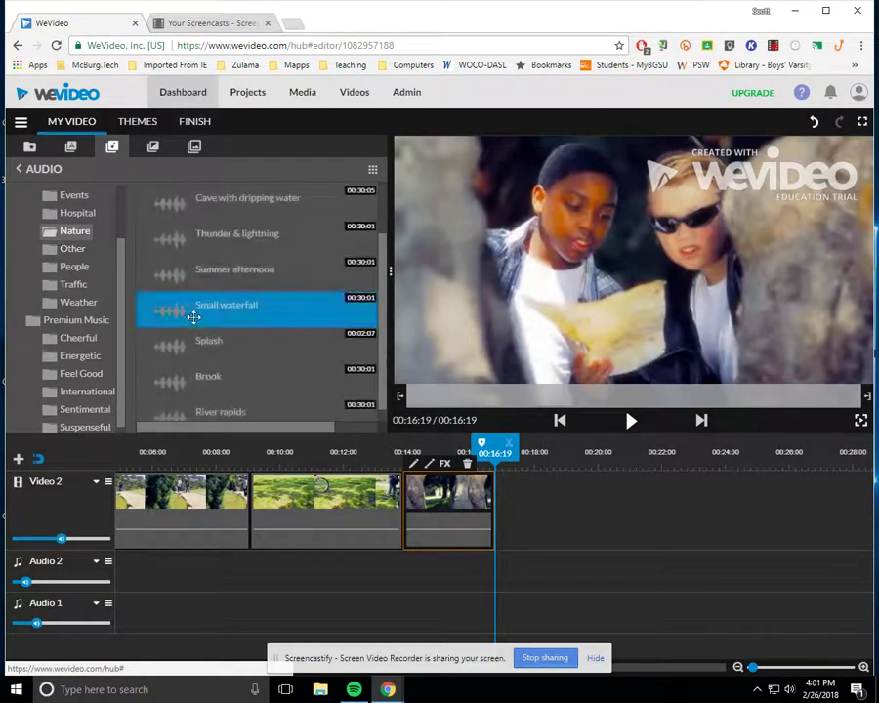
left_click_drag(195, 318, 127, 568)
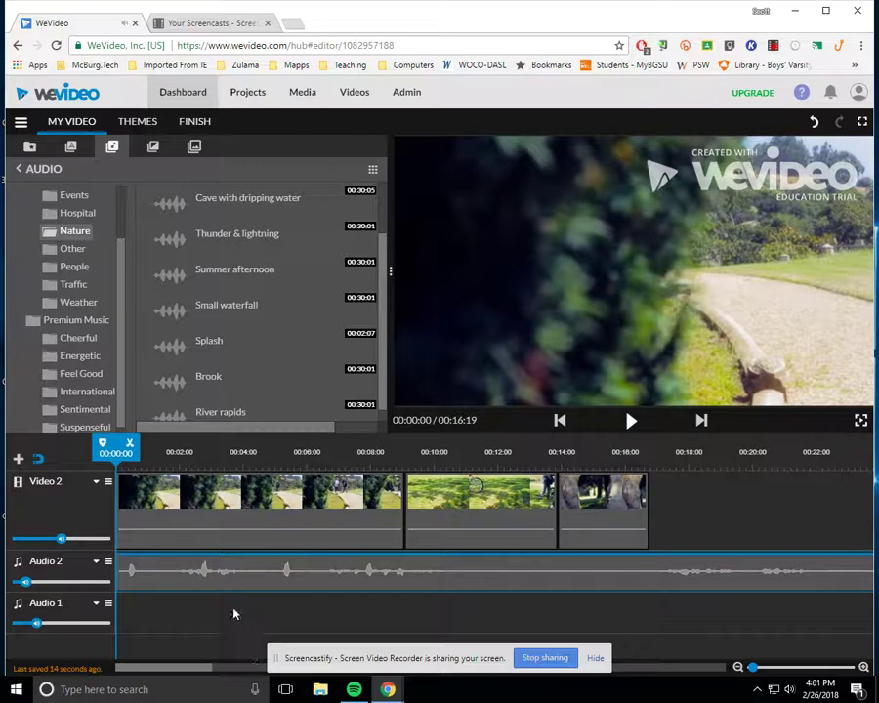
- Add the Suspenseful 'Brothers In Arms Trailer' music to Audio 1 and zoom the timeline out
scroll(76, 420, "down", 1)
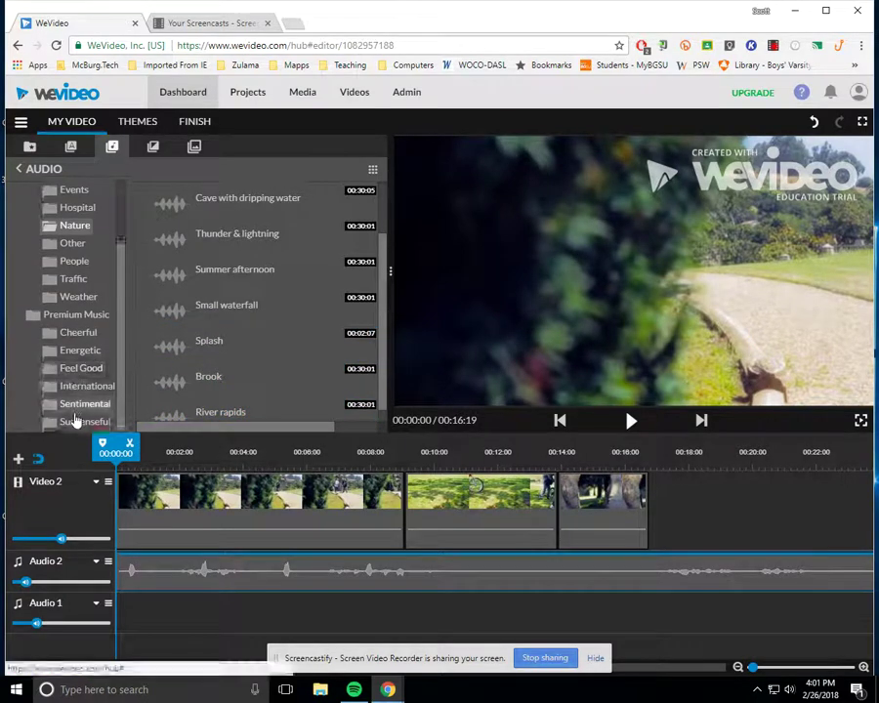
left_click(78, 421)
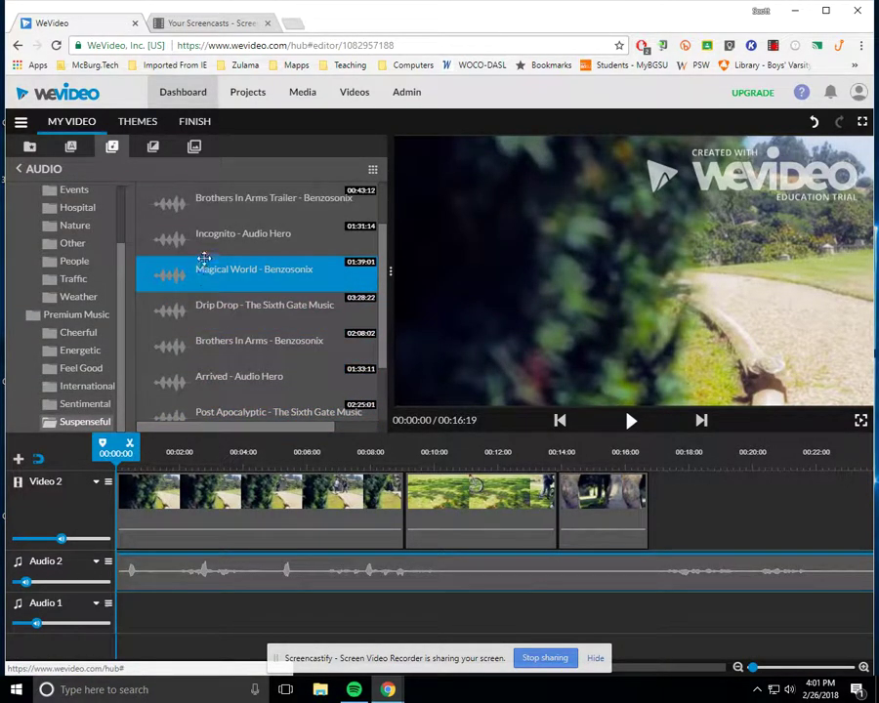
left_click_drag(215, 207, 130, 614)
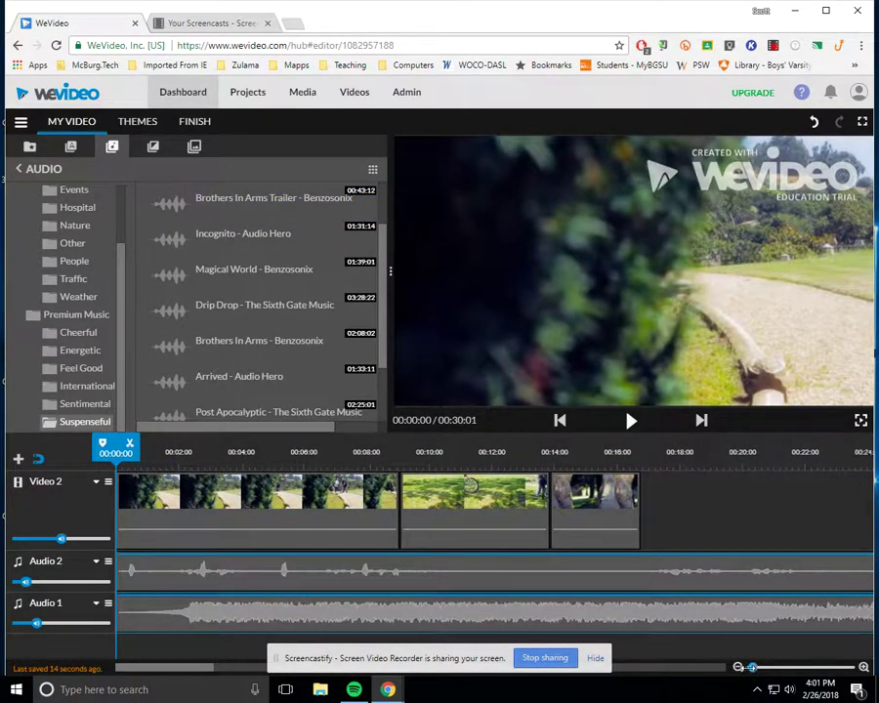
left_click_drag(752, 667, 743, 667)
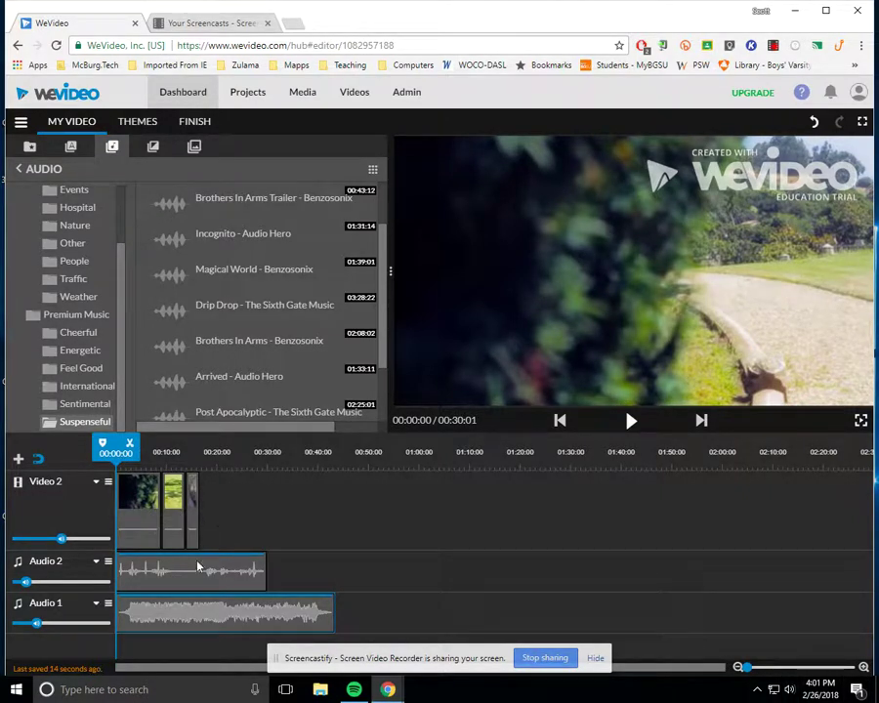
- Set the waterfall track to 16% volume, raise the music slightly, and preview the mix
mouse_move(26, 581)
left_mouse_down()
mouse_move(77, 582)
mouse_move(23, 582)
mouse_move(60, 582)
mouse_move(44, 593)
mouse_move(18, 586)
left_mouse_up()
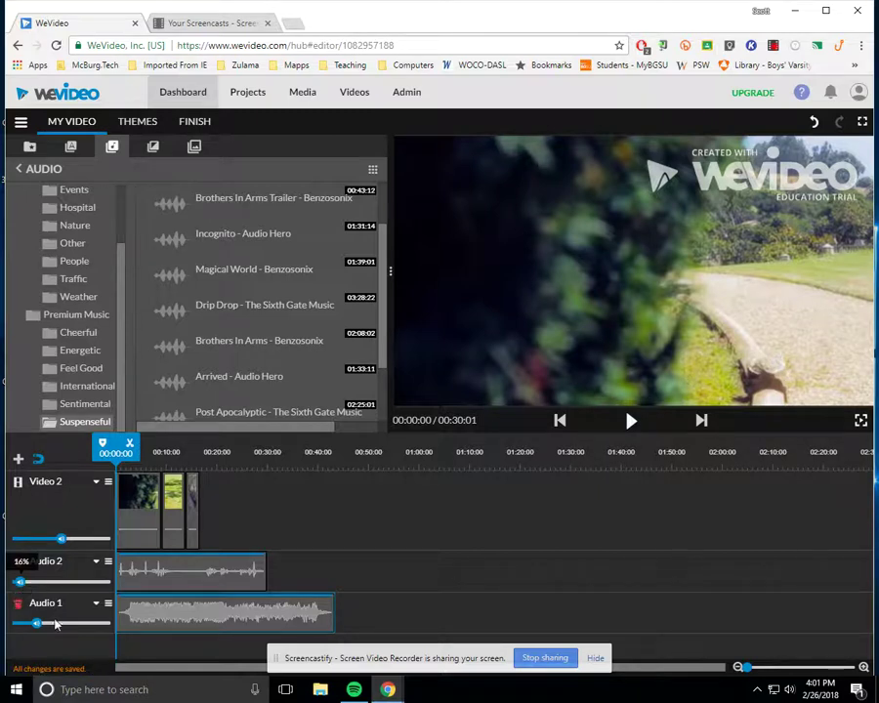
mouse_move(37, 623)
left_mouse_down()
mouse_move(66, 625)
mouse_move(41, 624)
left_mouse_up()
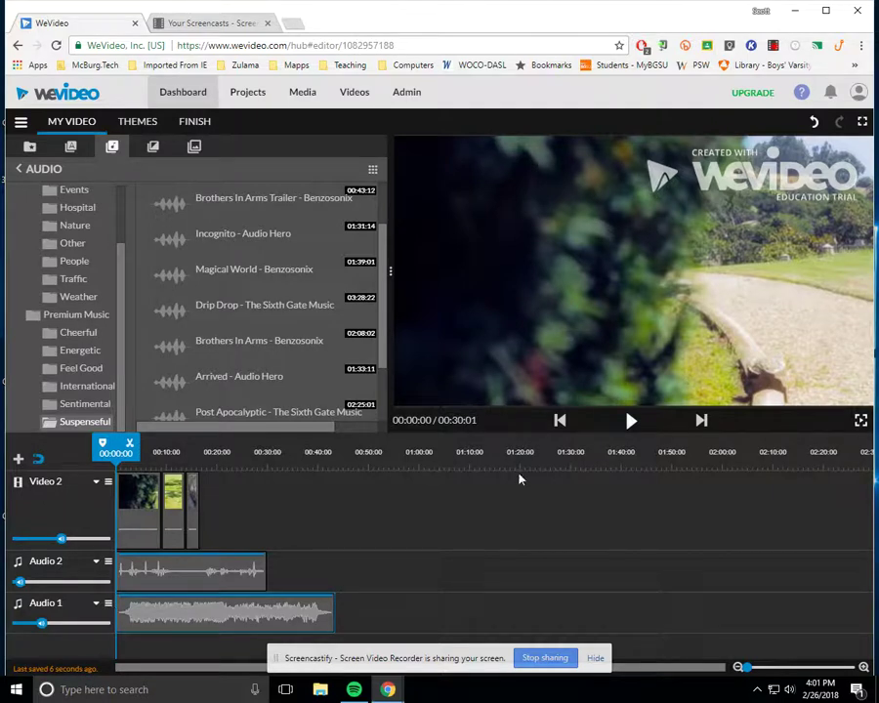
left_click(631, 421)
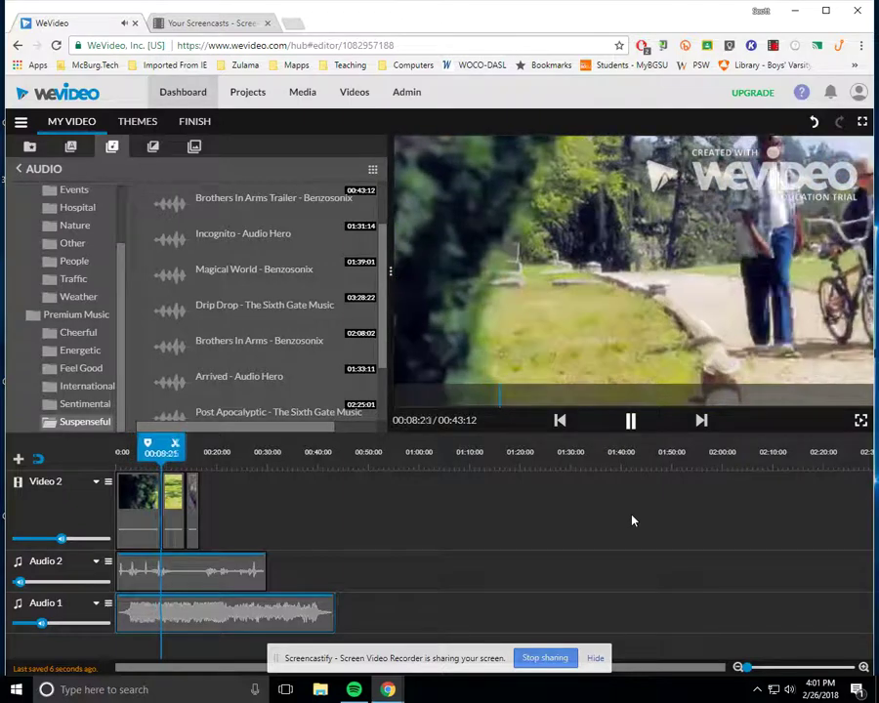
left_click(630, 420)
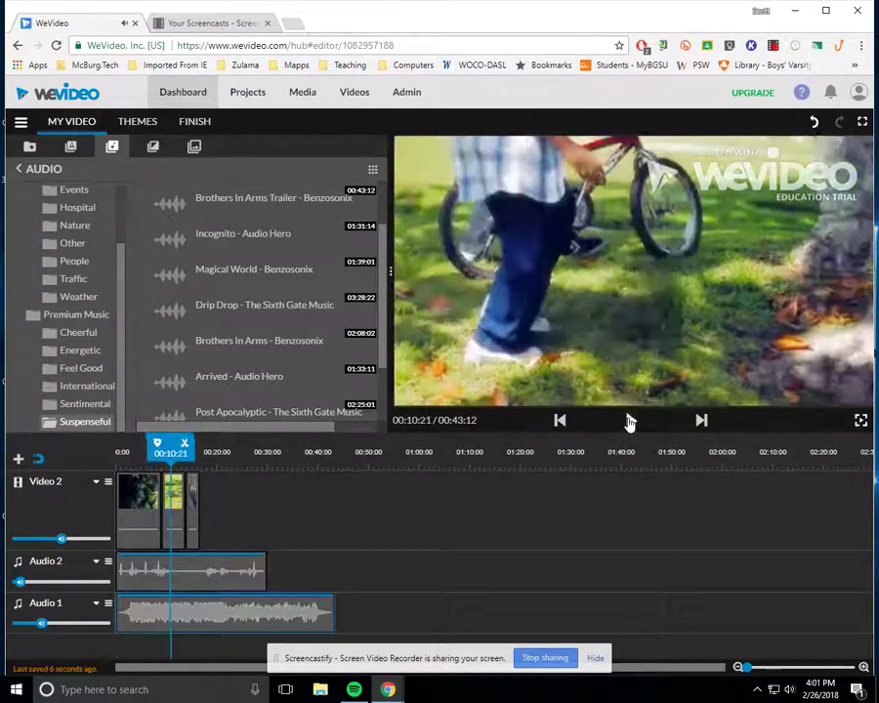
- Add a 5-second video fade-in to the opening 01_Wide_Approach clip
left_click(136, 506)
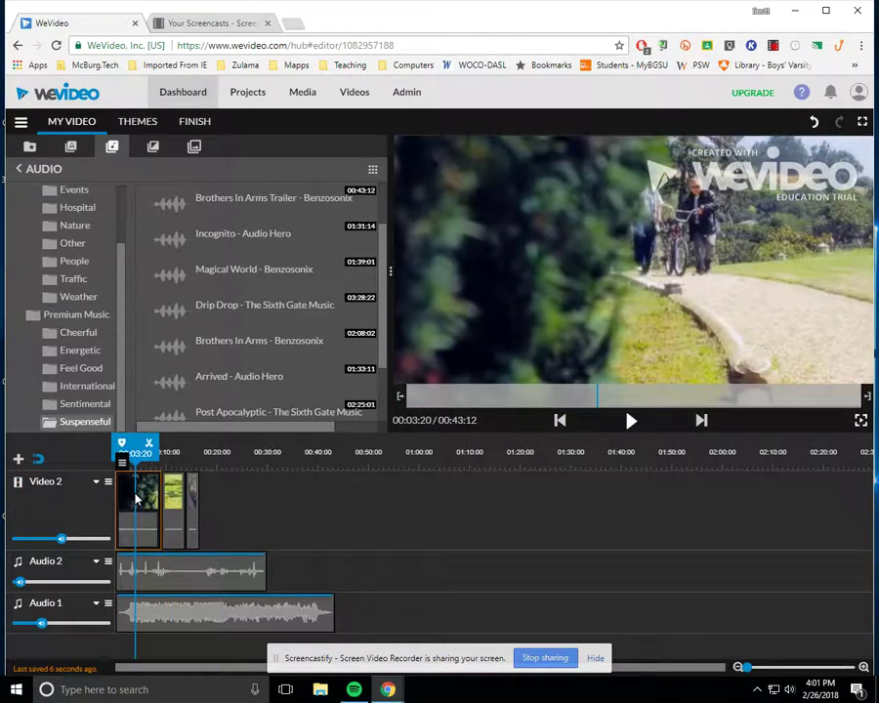
mouse_move(121, 467)
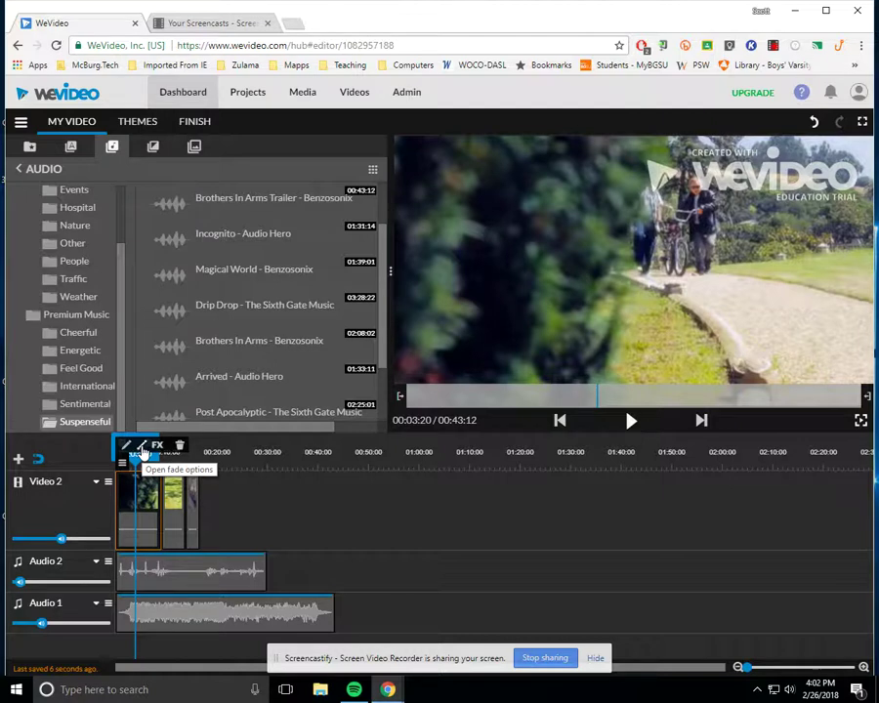
left_click(142, 449)
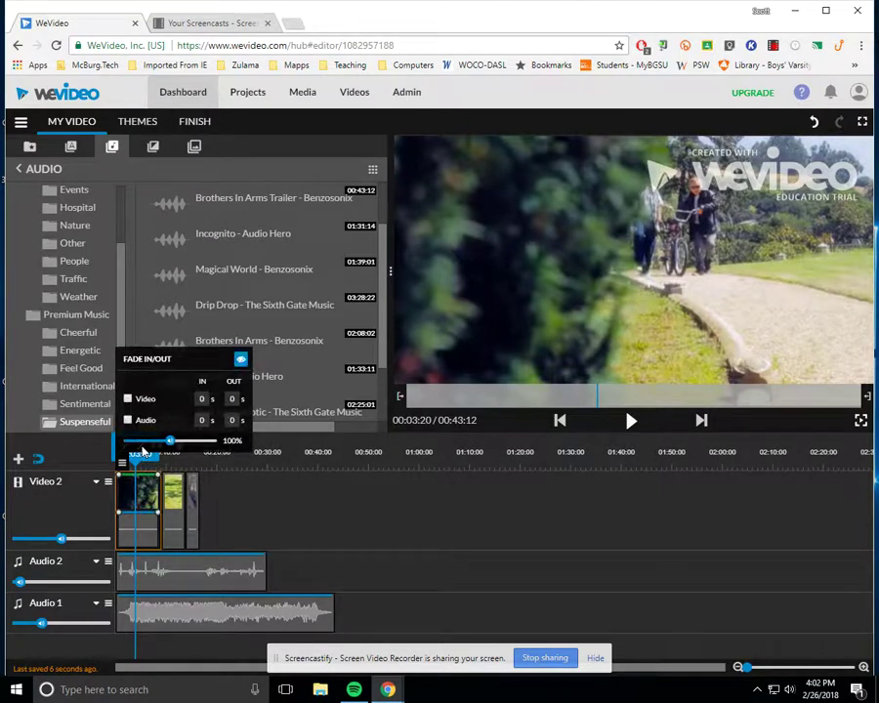
left_click(127, 400)
type("5")
- Give the Brothers In Arms Trailer music a 5-second audio fade-in, then rewind to the start
left_click(157, 612)
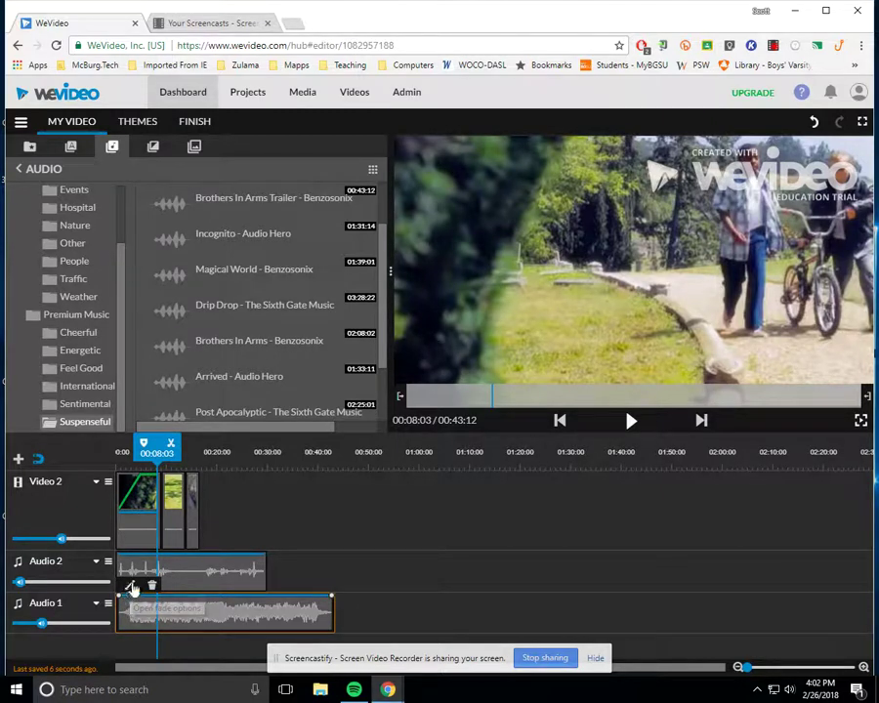
left_click(131, 587)
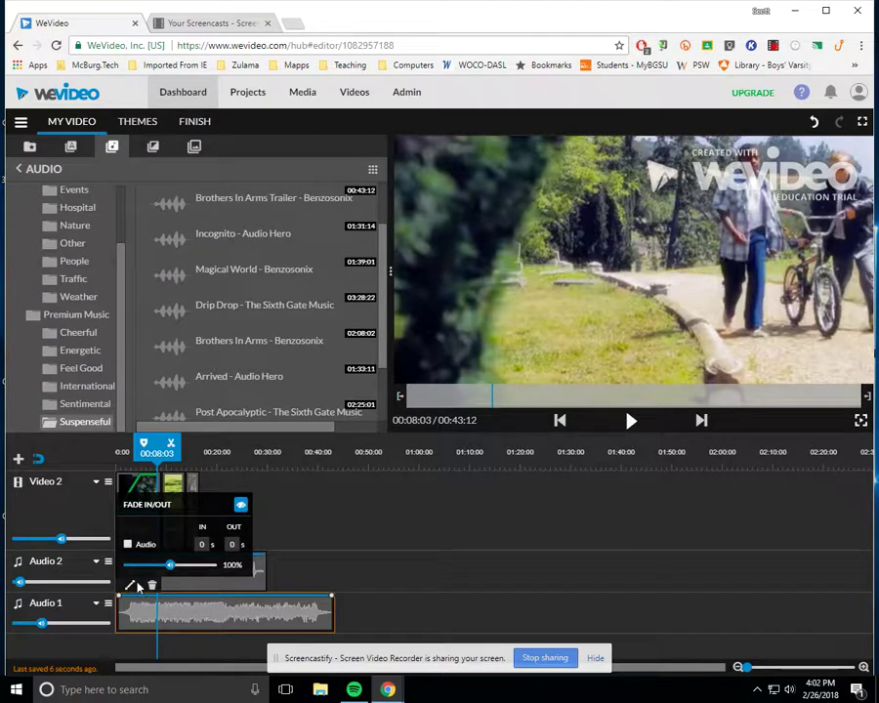
left_click(128, 544)
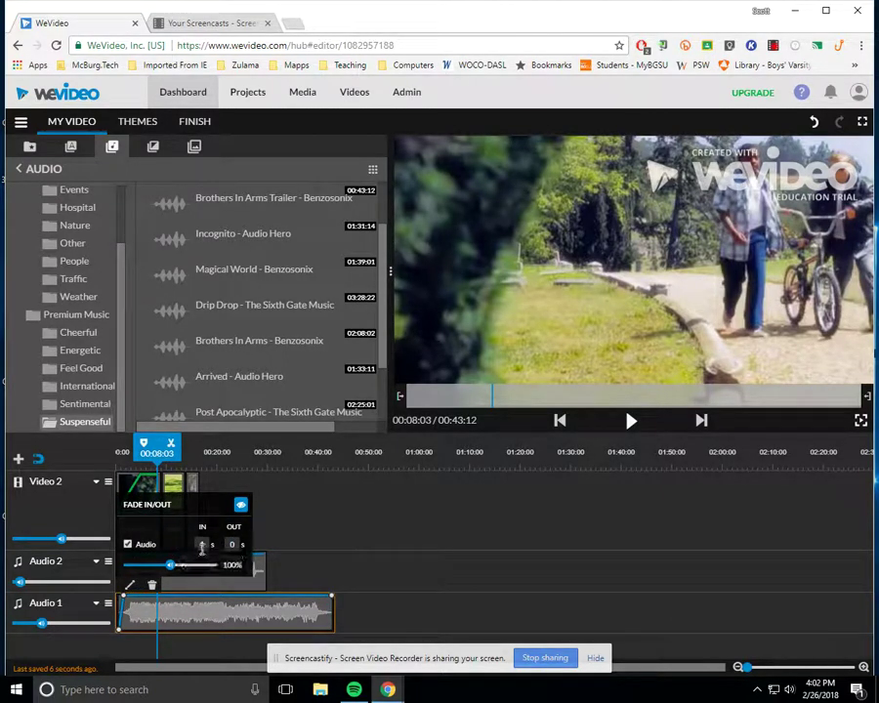
type("5")
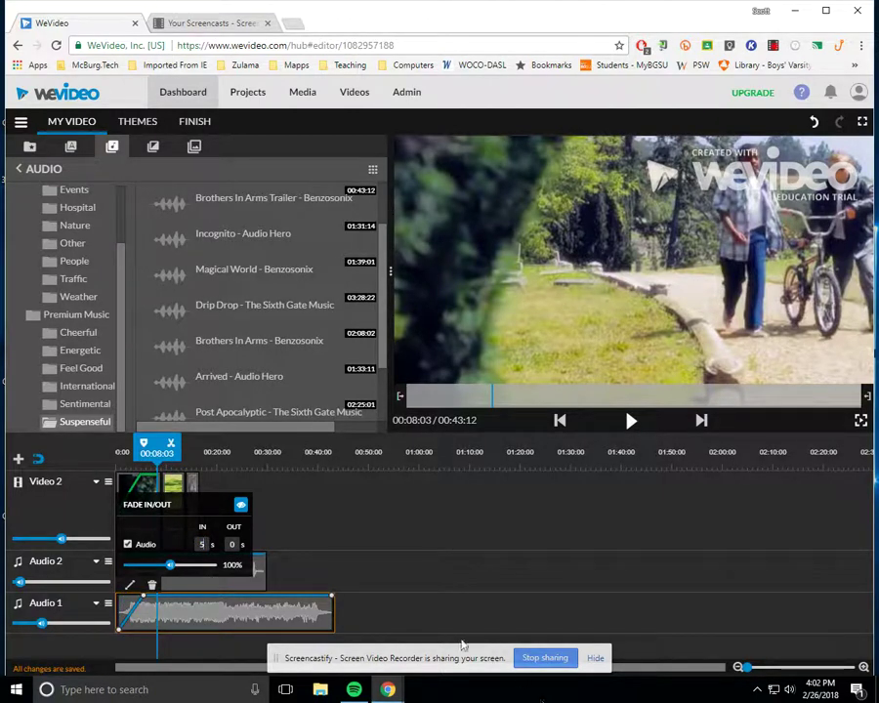
left_click(558, 420)
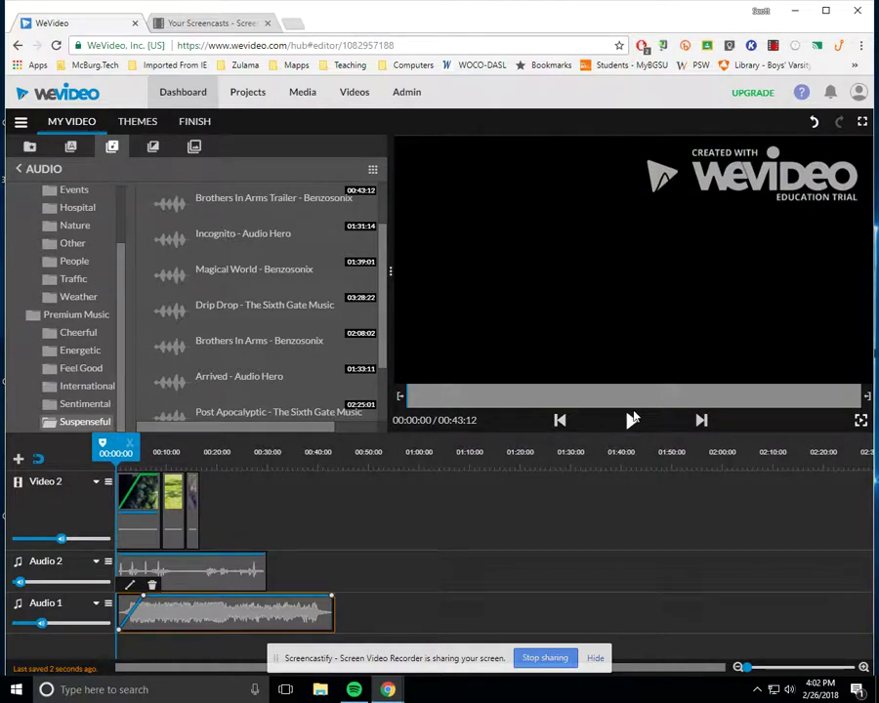
left_click(631, 421)
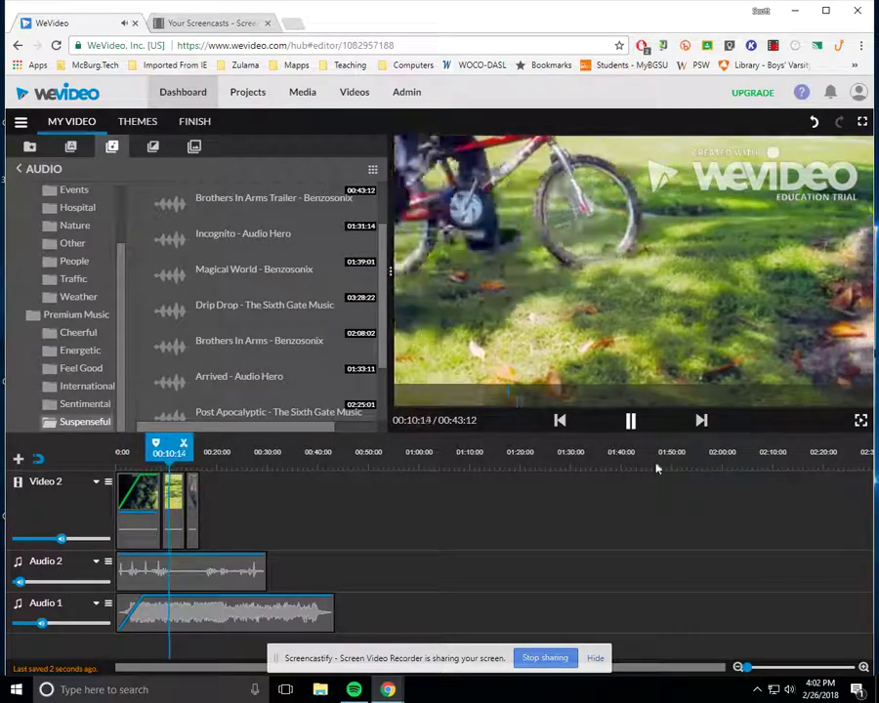
left_click(630, 420)
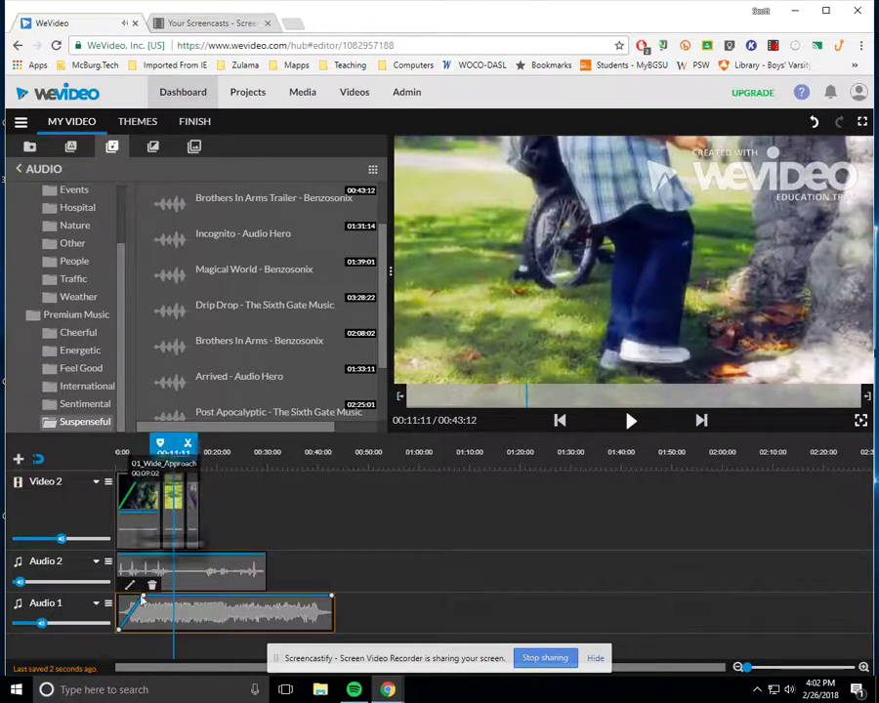
- Drag the Audio 1 music's fade-in handle right to extend the ramp, then select the first video clip
mouse_move(145, 601)
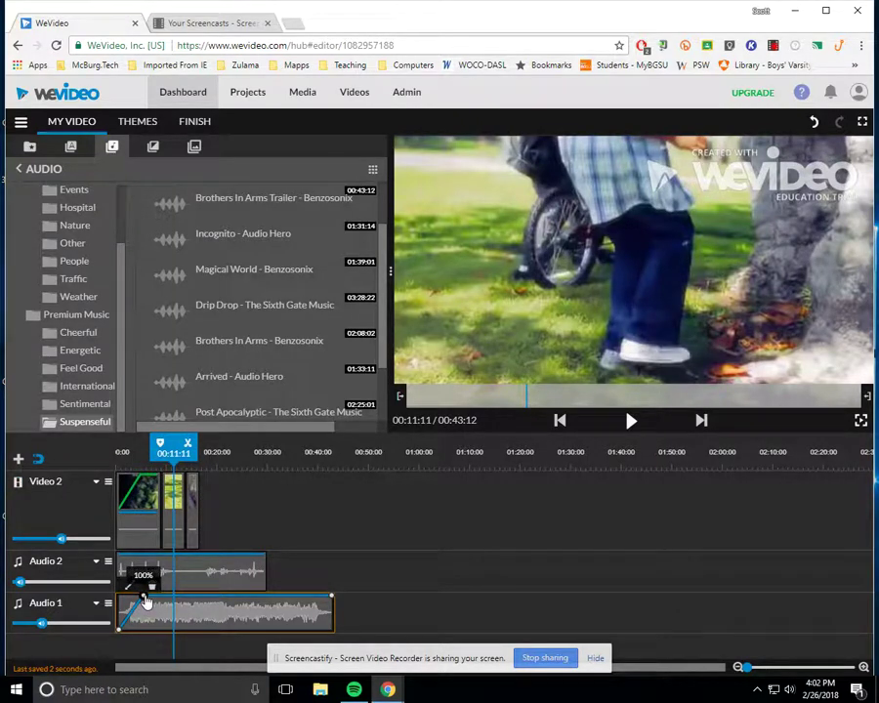
left_click_drag(148, 601, 166, 601)
mouse_move(144, 481)
left_mouse_down()
mouse_move(148, 493)
mouse_move(144, 483)
mouse_move(155, 484)
left_mouse_up()
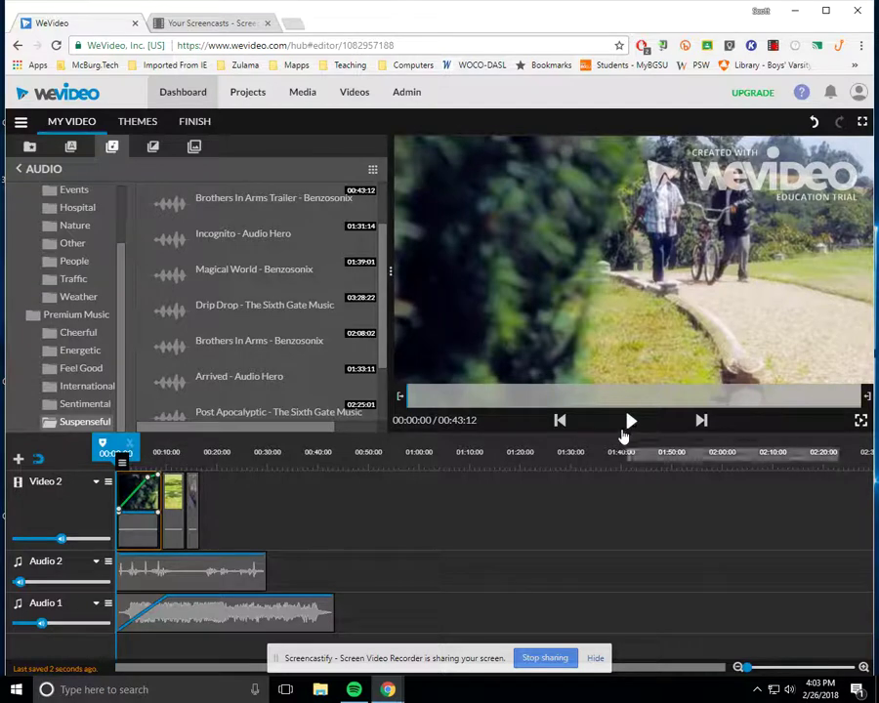
left_click(560, 420)
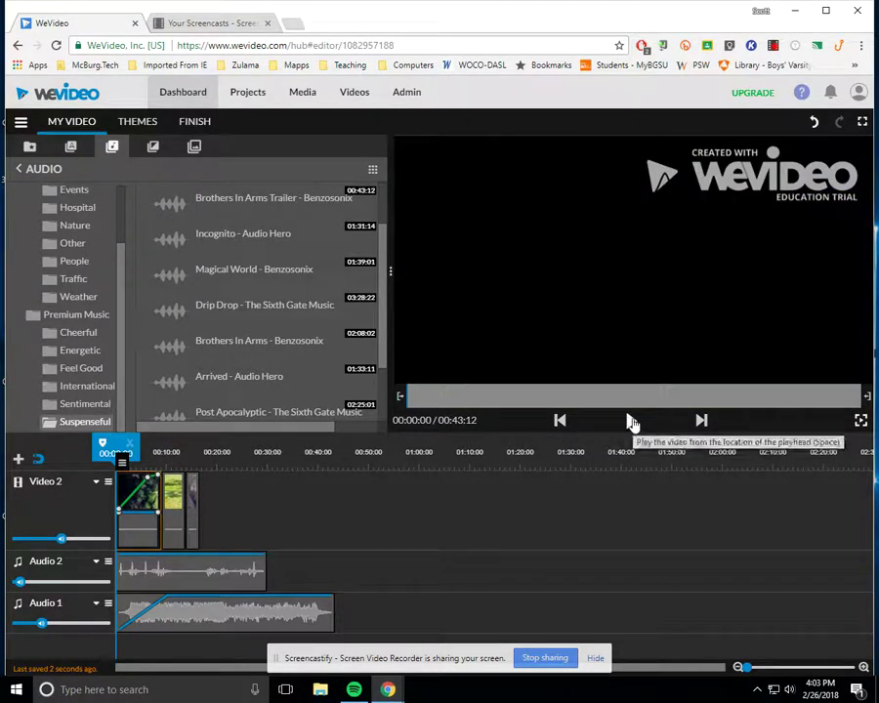
left_click(632, 421)
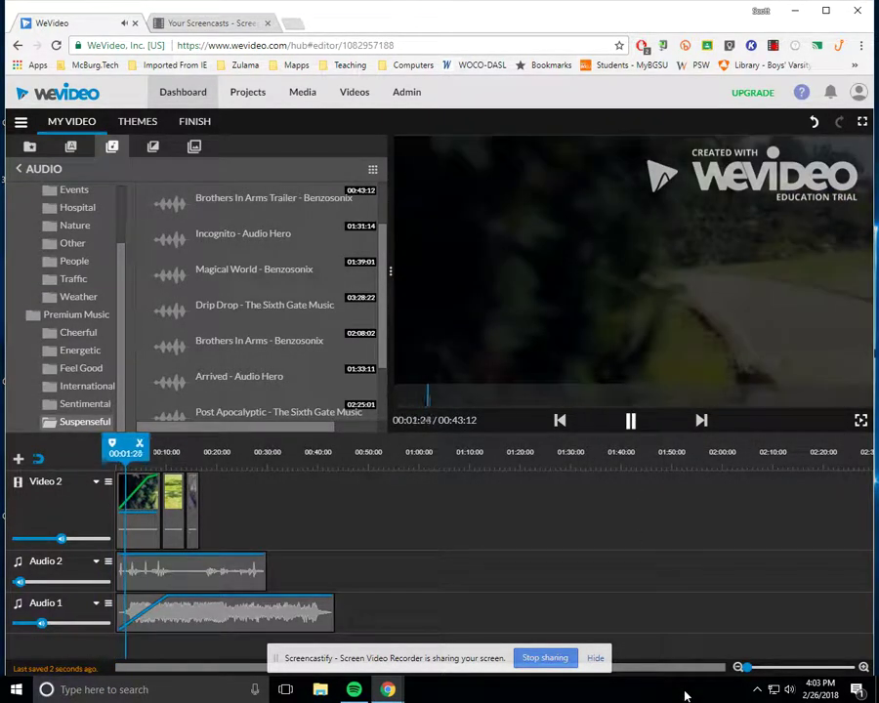